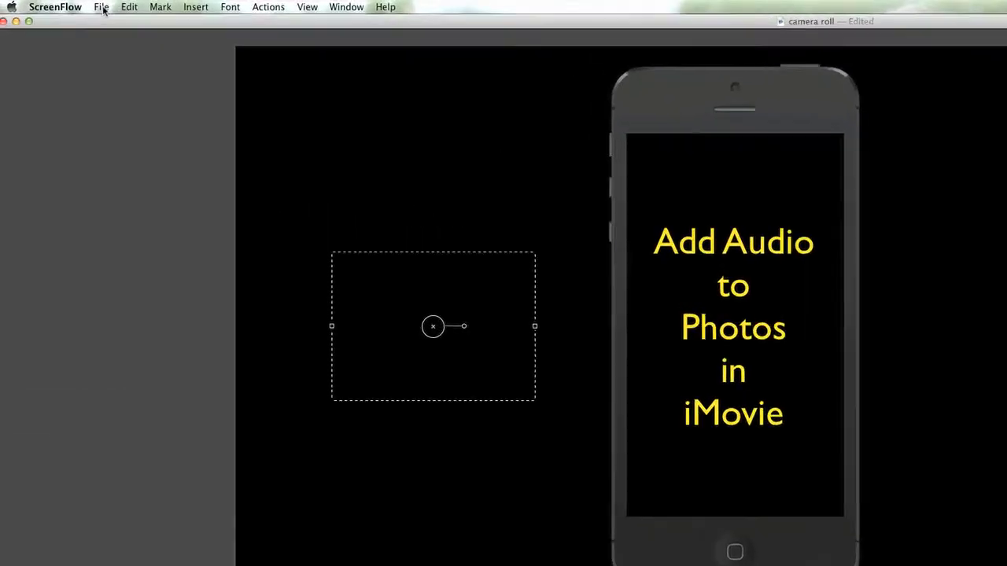
Start a movie export and rename the file from imovie.mov to a personal test-video name
{"action": "left_click", "coordinate": [41, 4]}
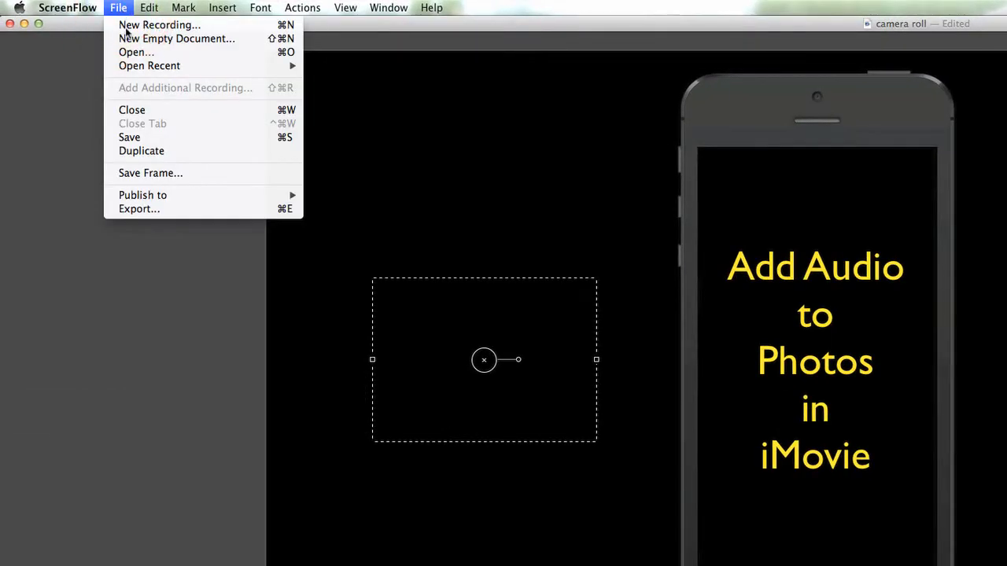
{"action": "left_click", "coordinate": [154, 210]}
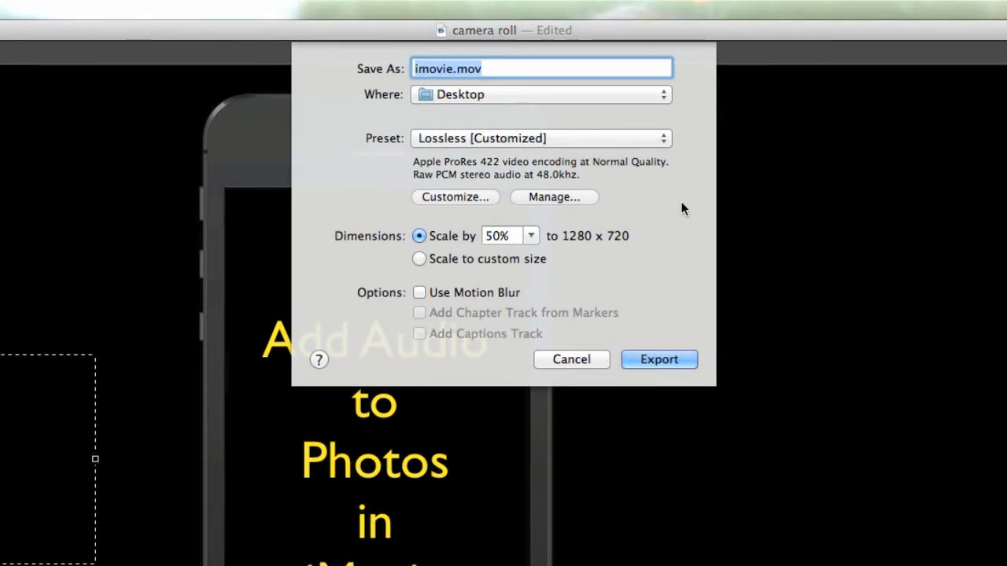
{"action": "left_click", "coordinate": [454, 70]}
{"action": "left_click_drag", "start_coordinate": [454, 69], "coordinate": [411, 69]}
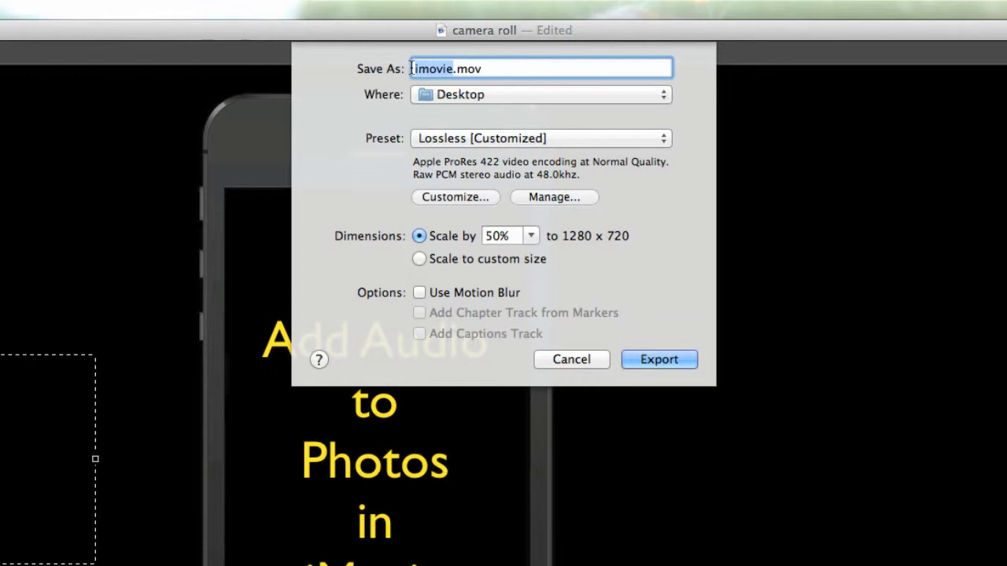
{"action": "type", "text": "steve"}
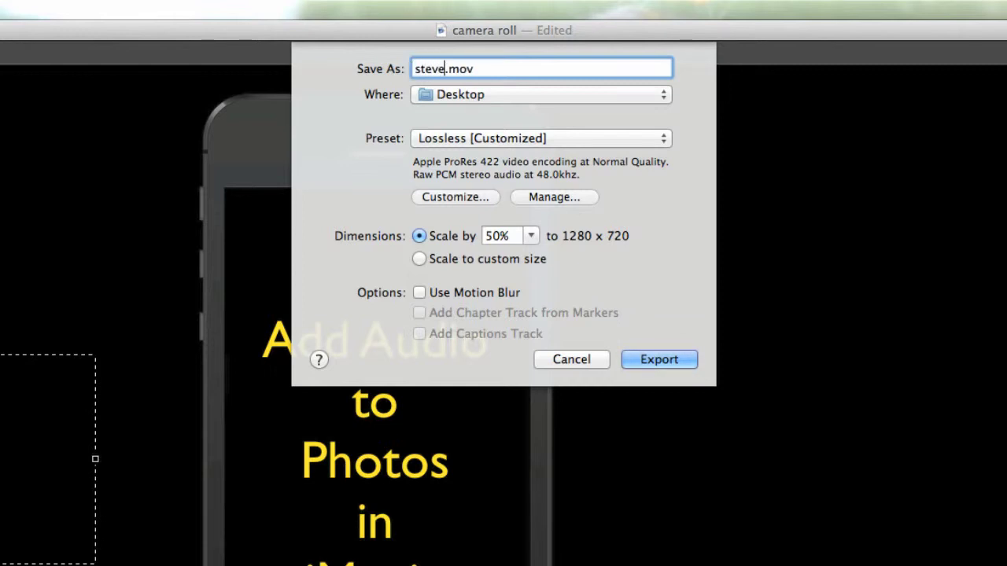
{"action": "type", "text": "'s test video"}
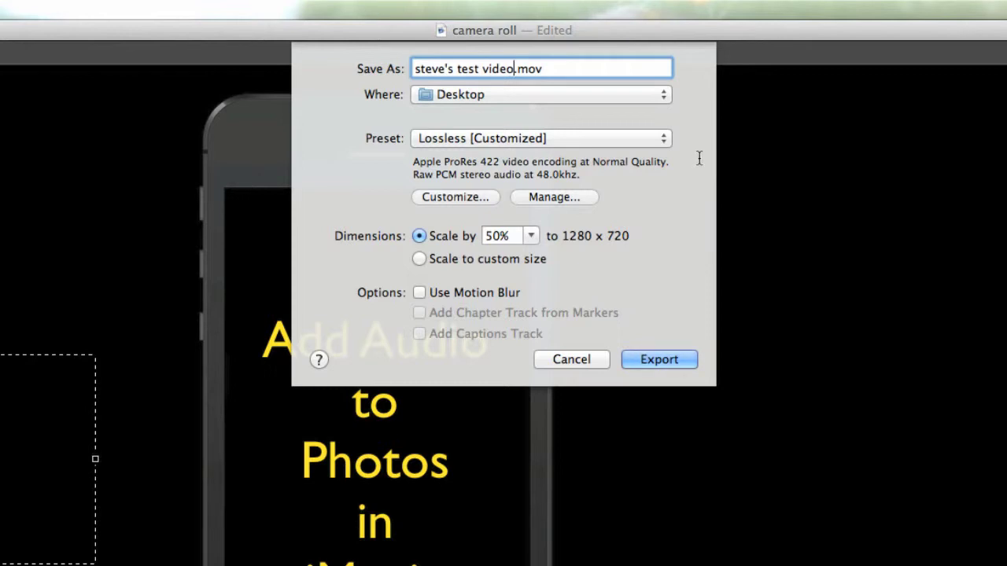
Pick the Lossless preset and change its video compression type to Apple ProRes 422
{"action": "left_click", "coordinate": [663, 139]}
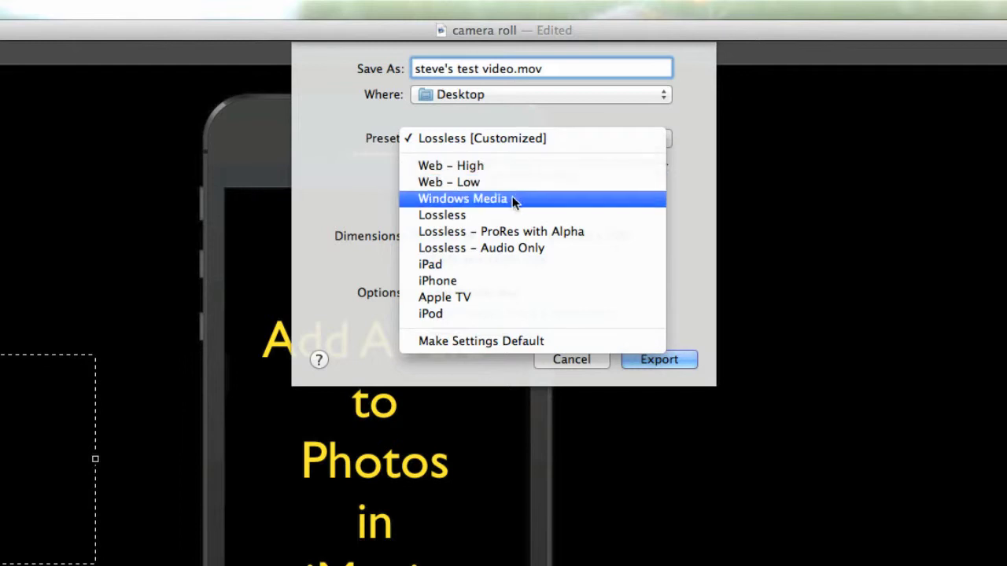
{"action": "left_click", "coordinate": [470, 216]}
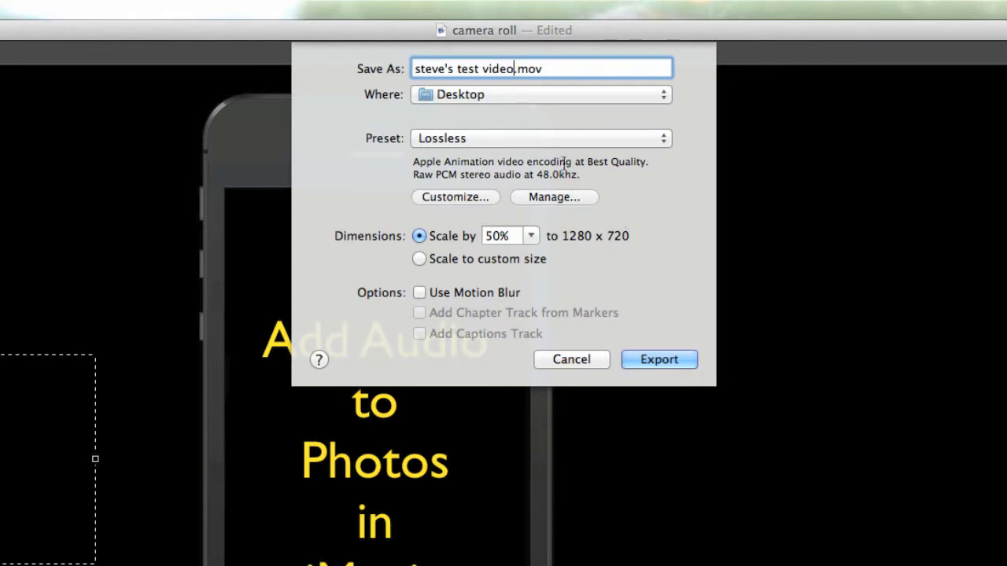
{"action": "left_click", "coordinate": [454, 197]}
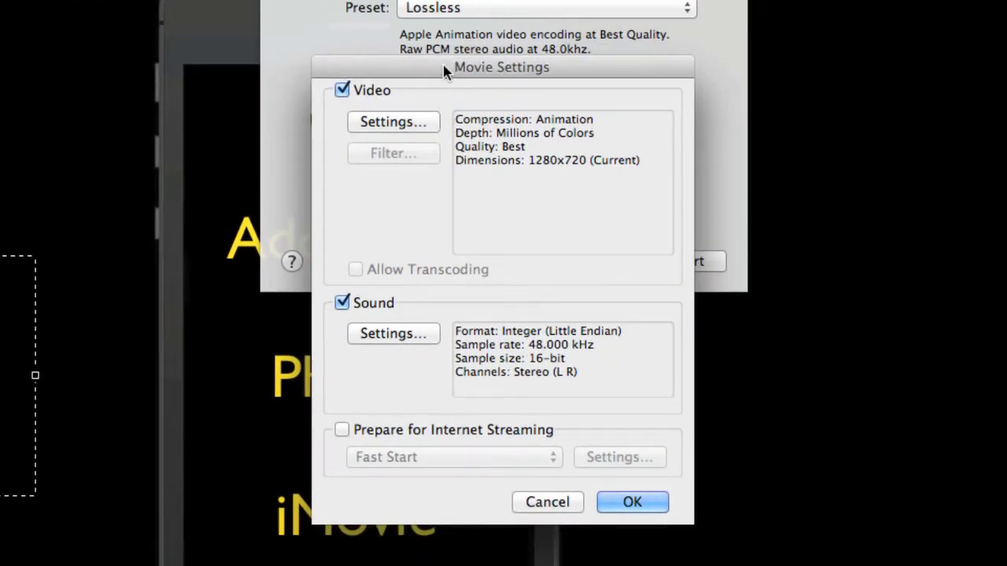
{"action": "left_click", "coordinate": [391, 121]}
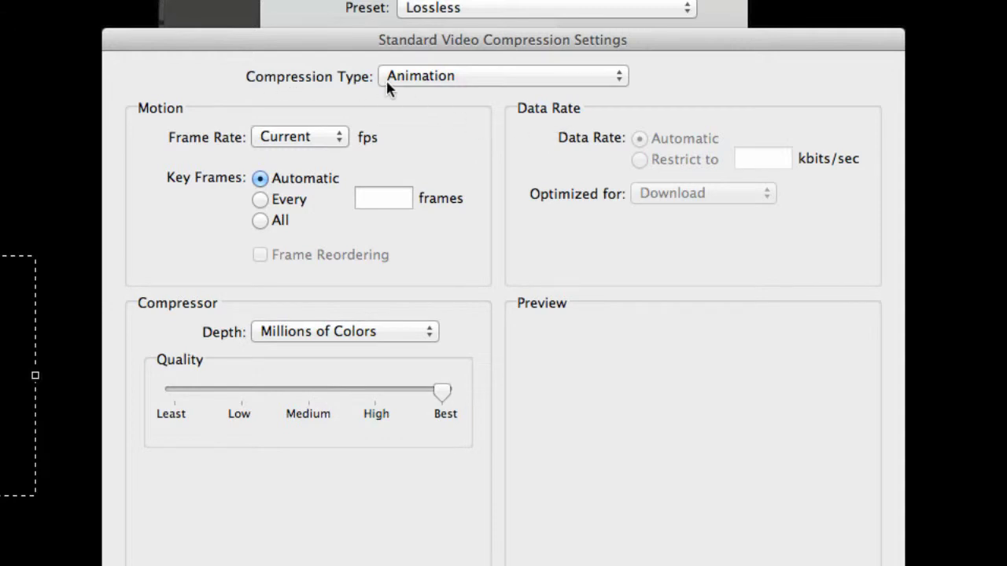
{"action": "left_click", "coordinate": [617, 80]}
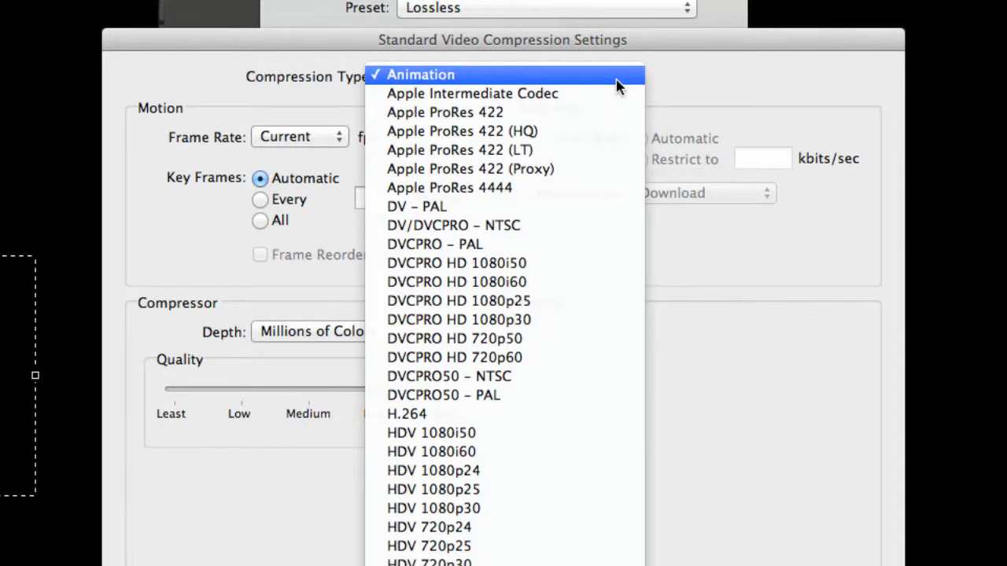
{"action": "left_click", "coordinate": [529, 115]}
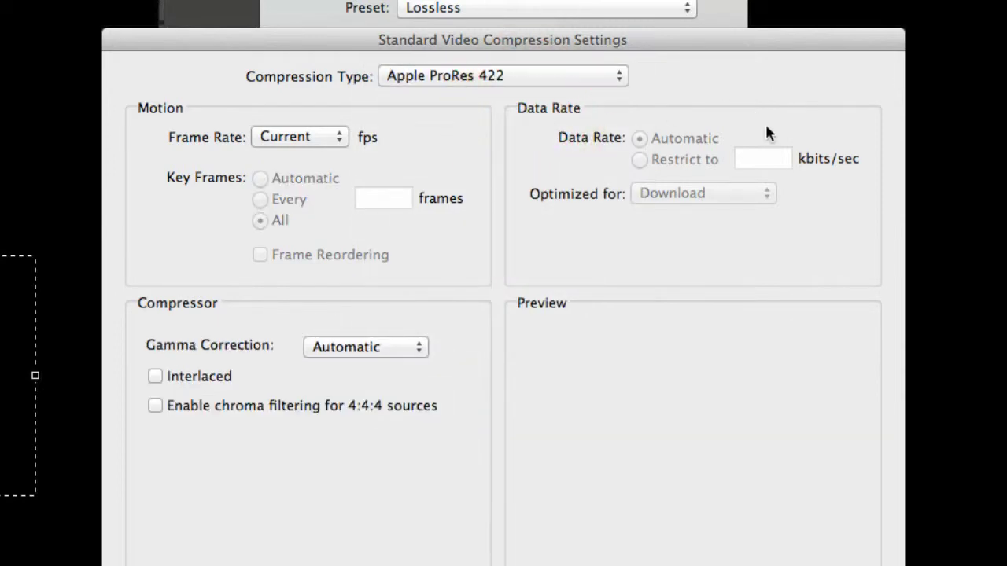
{"action": "key", "text": "Return"}
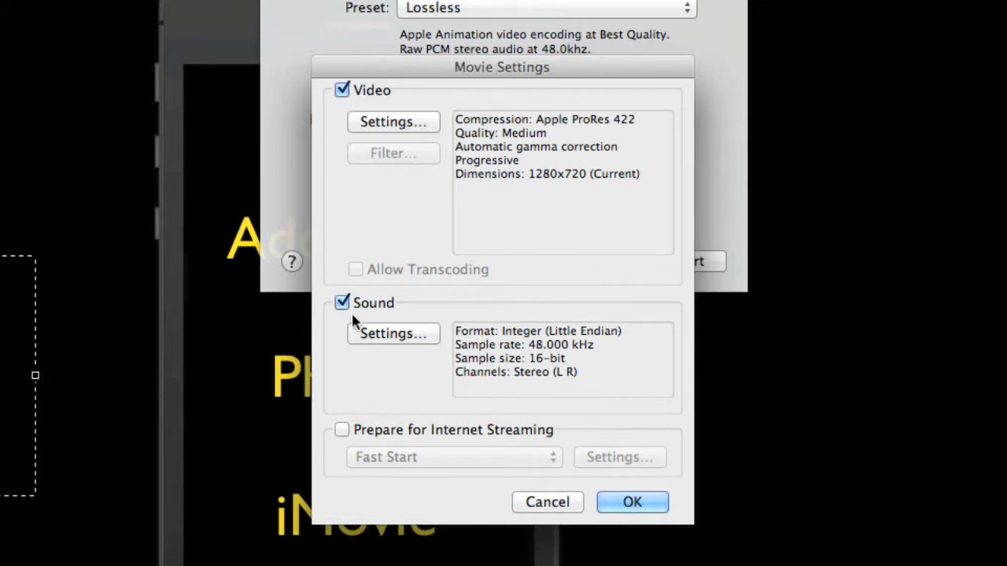
Leave the sound settings unchanged, keep Fast Start internet streaming, and confirm the movie settings
{"action": "left_click", "coordinate": [378, 337]}
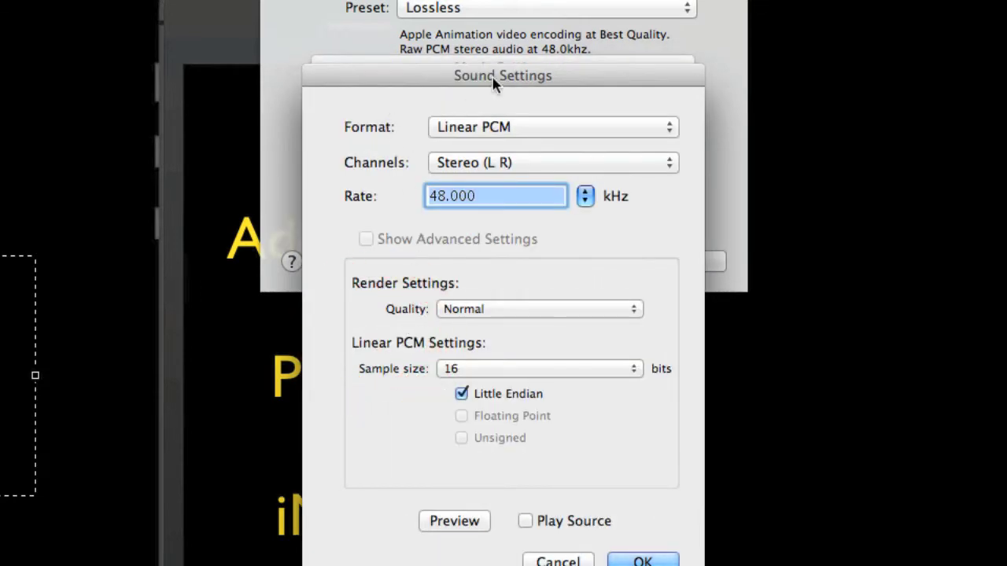
{"action": "left_click_drag", "start_coordinate": [496, 76], "coordinate": [497, 69]}
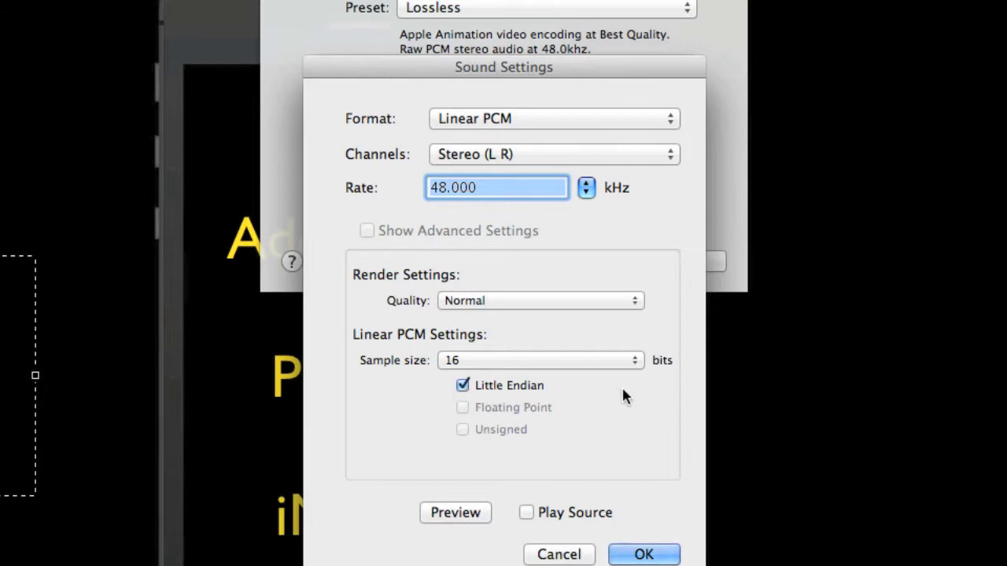
{"action": "key", "text": "Return"}
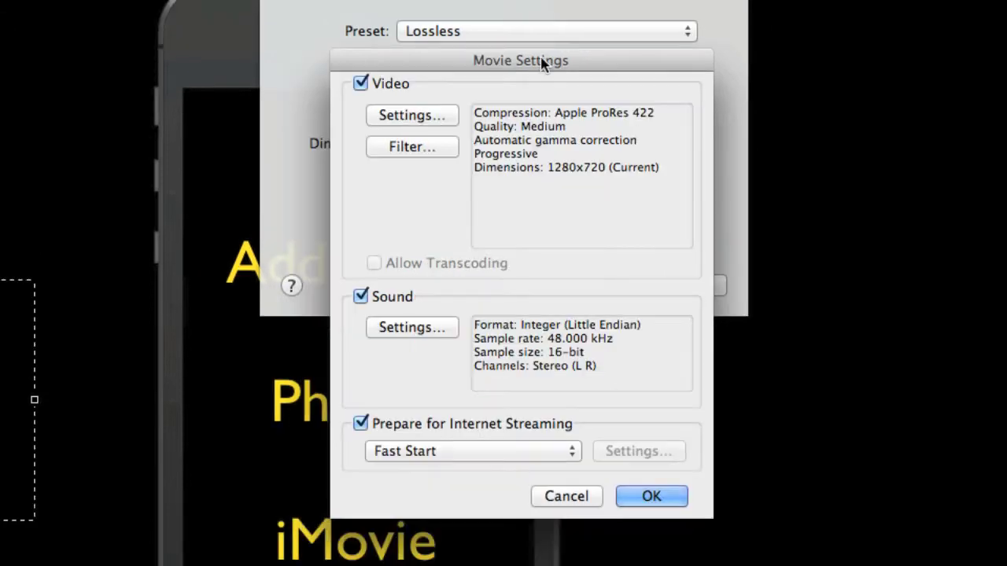
{"action": "left_click", "coordinate": [361, 427]}
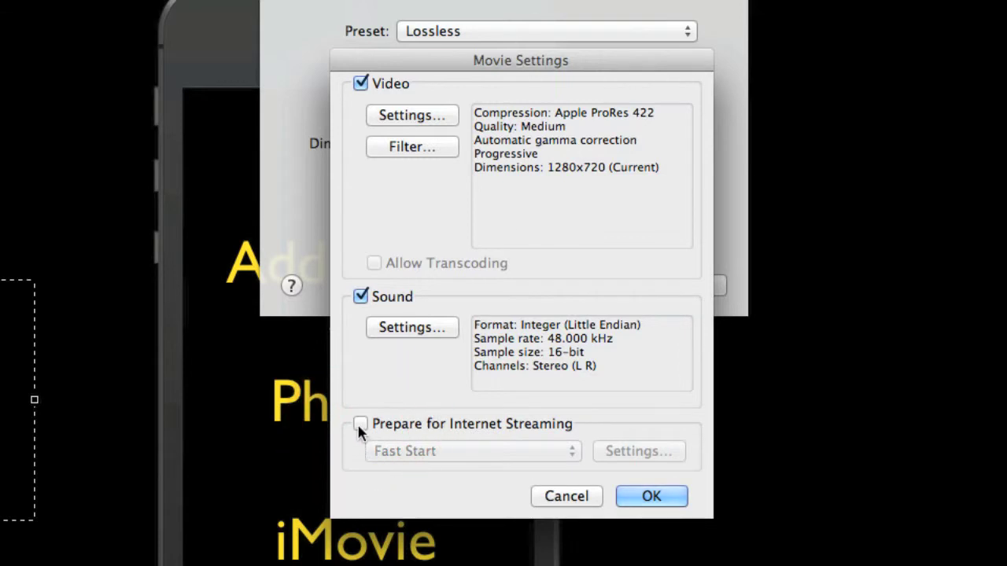
{"action": "left_click", "coordinate": [361, 423]}
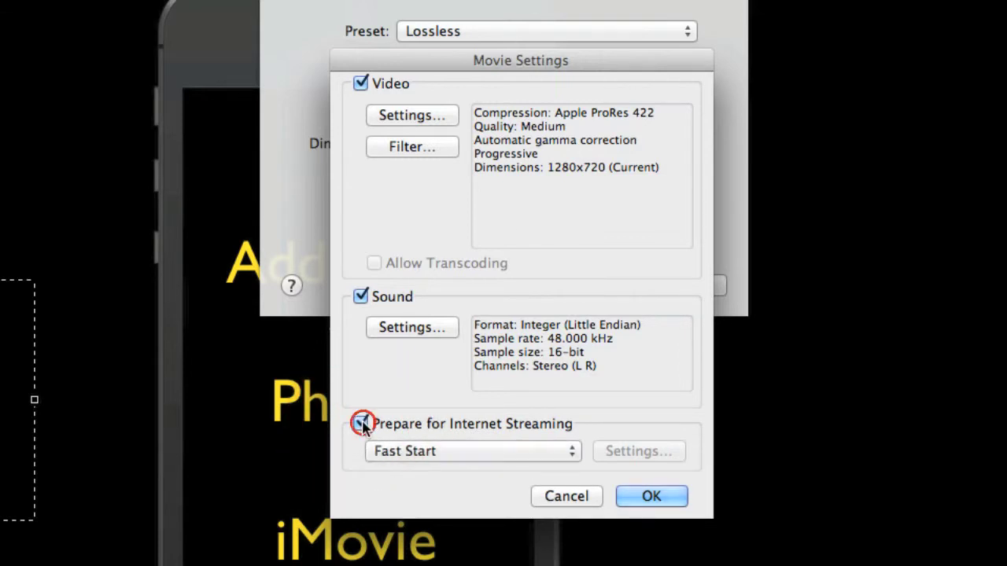
{"action": "left_click", "coordinate": [573, 452]}
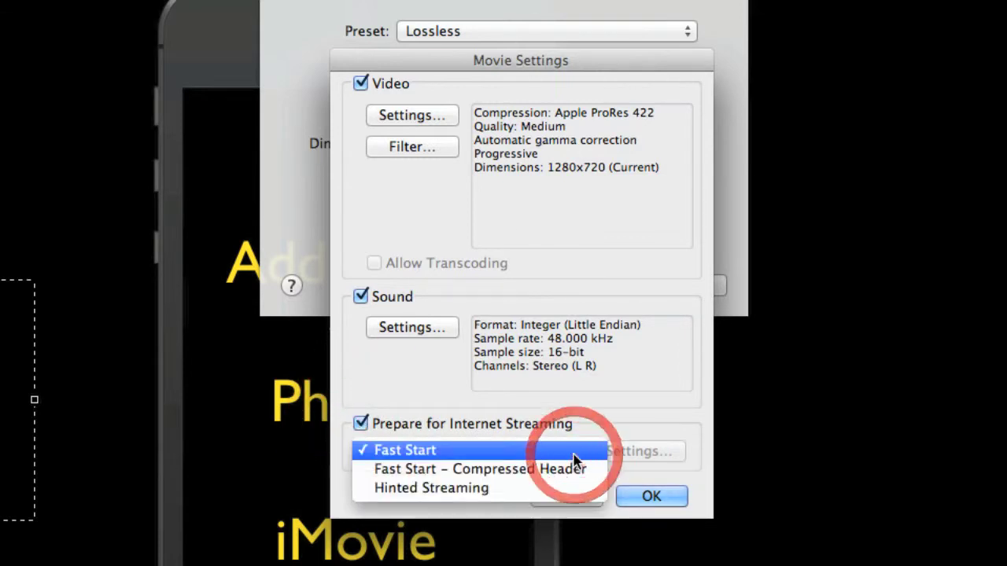
{"action": "left_click", "coordinate": [483, 453]}
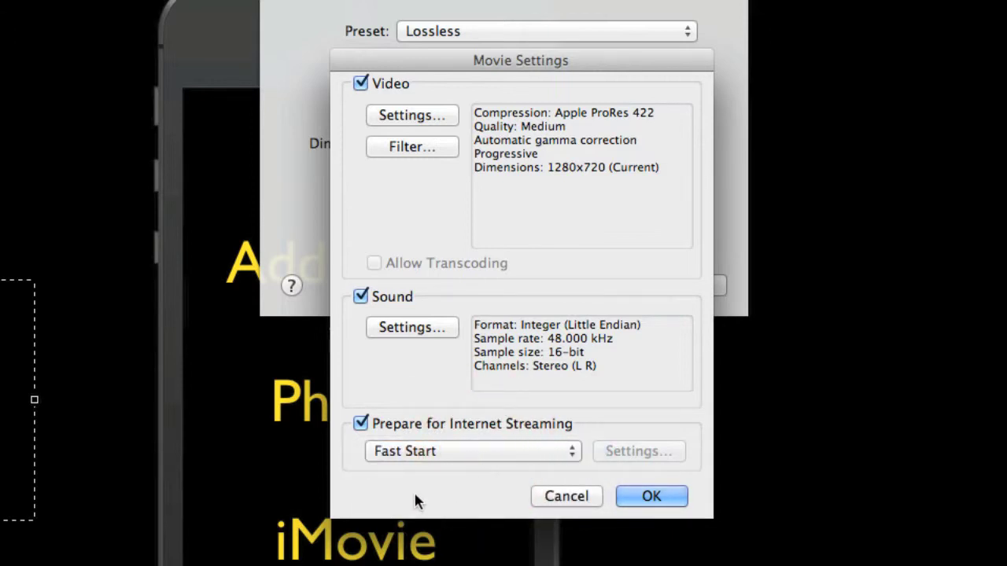
{"action": "left_click", "coordinate": [653, 497]}
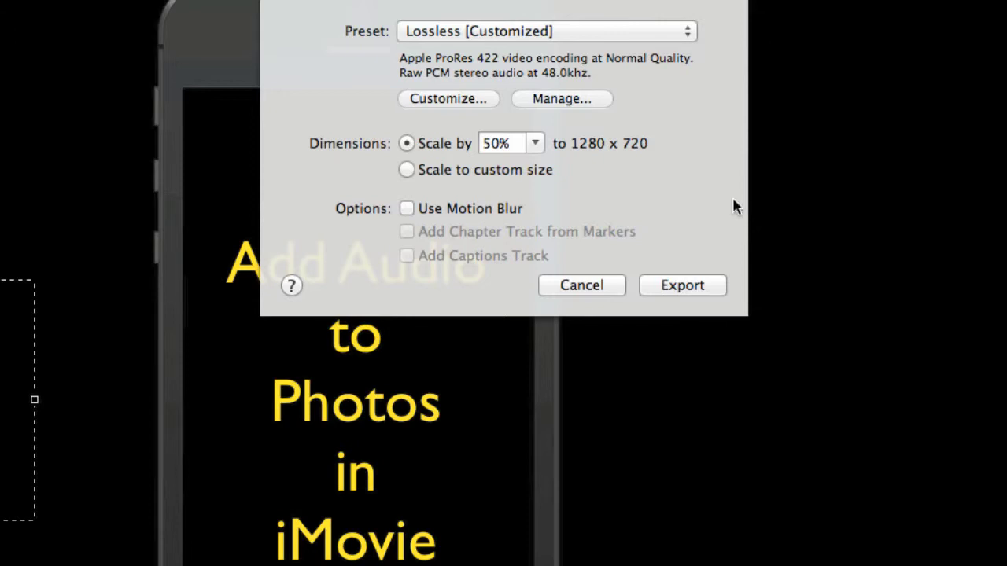
Export the movie at 50% scale (1280 x 720) with the Lossless [Customized] preset
{"action": "left_click", "coordinate": [684, 247]}
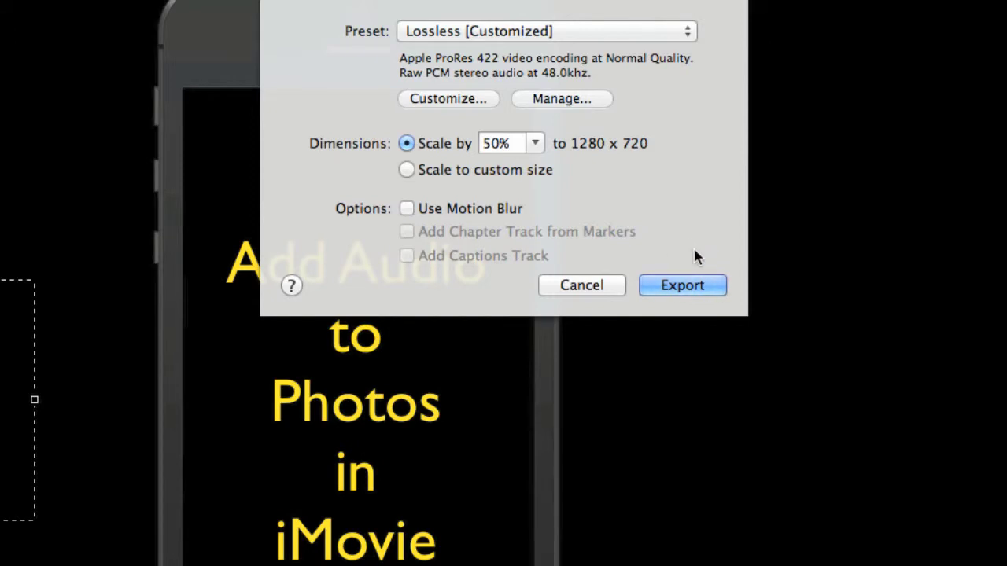
{"action": "left_click", "coordinate": [690, 288]}
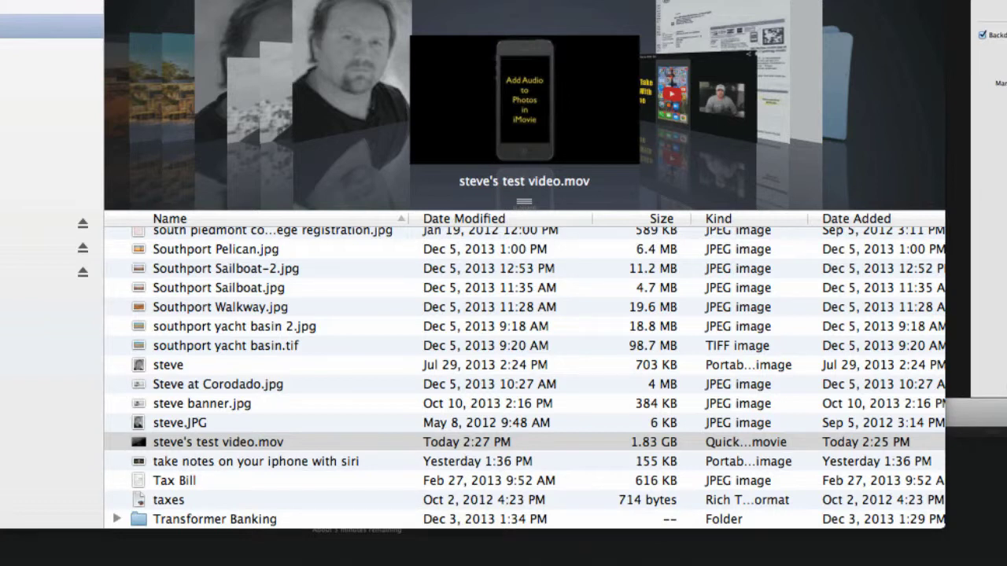
Open the 1.83 GB exported test-video .mov from the Desktop in QuickTime Player
{"action": "left_click", "coordinate": [202, 447]}
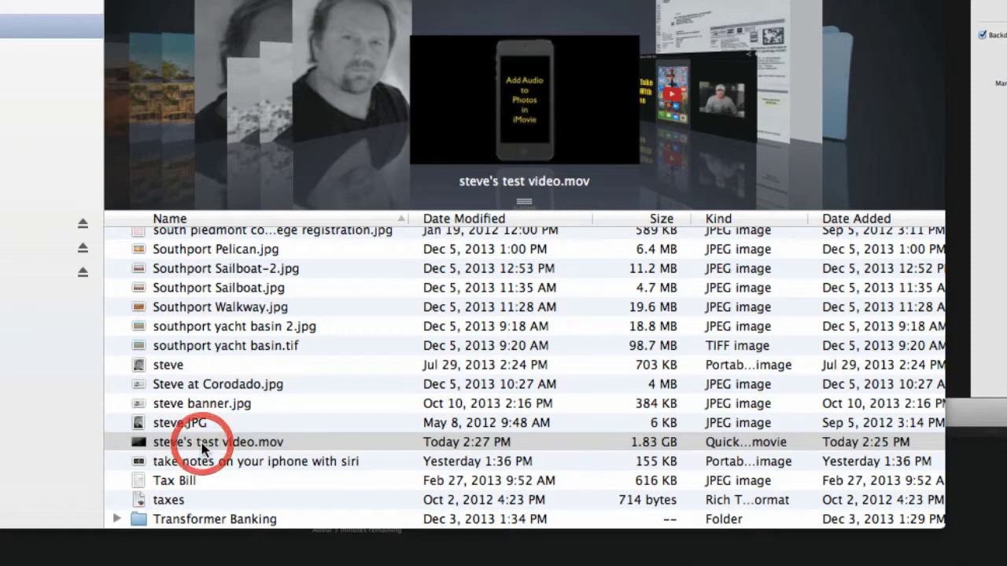
{"action": "left_click", "coordinate": [331, 466]}
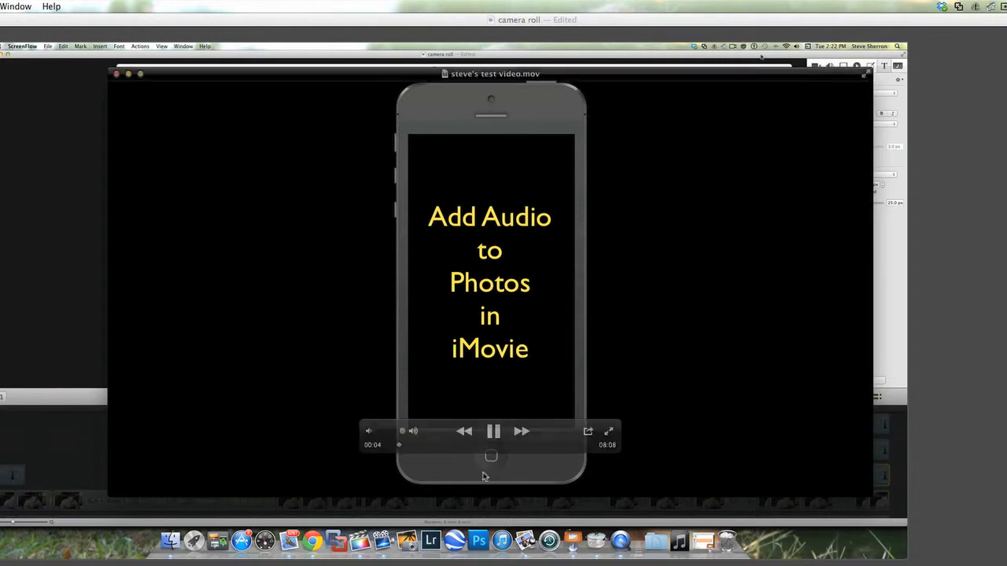
Pause playback of the exported test video in QuickTime Player
{"action": "left_click", "coordinate": [494, 434]}
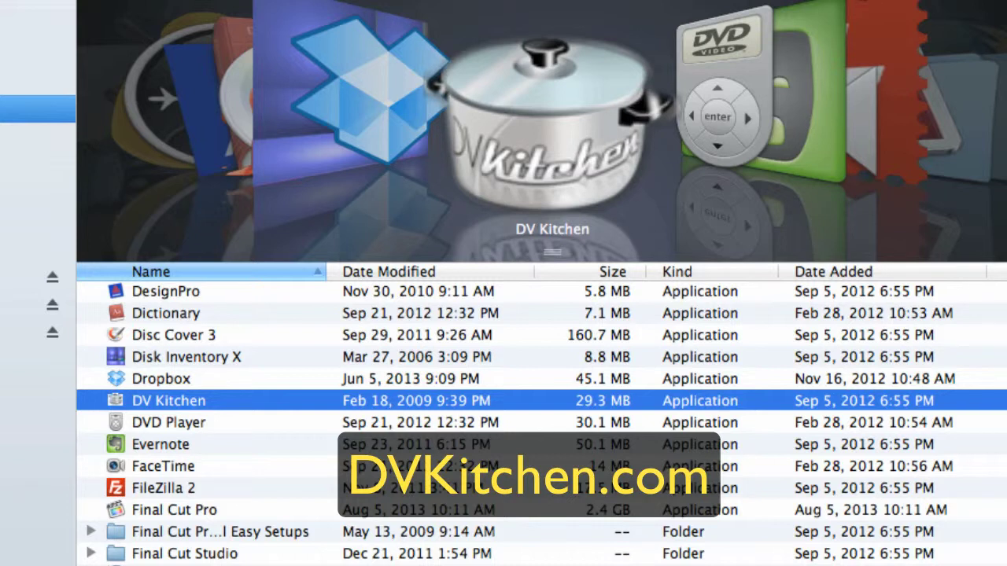
Launch DV Kitchen, keep the QuickSpecs frame size at 1280x720, and place Finder beside it
{"action": "double_click", "coordinate": [180, 399]}
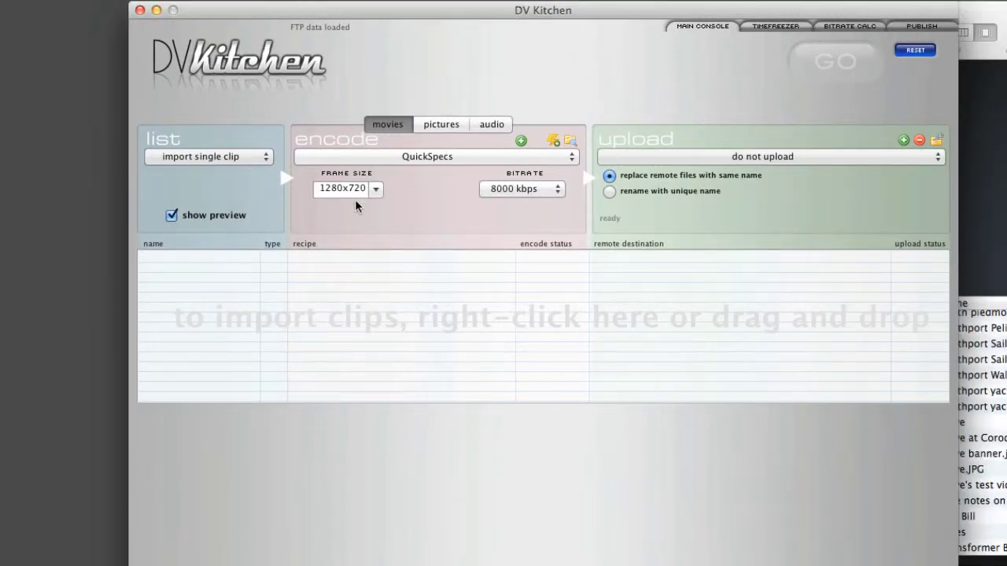
{"action": "left_click", "coordinate": [376, 190]}
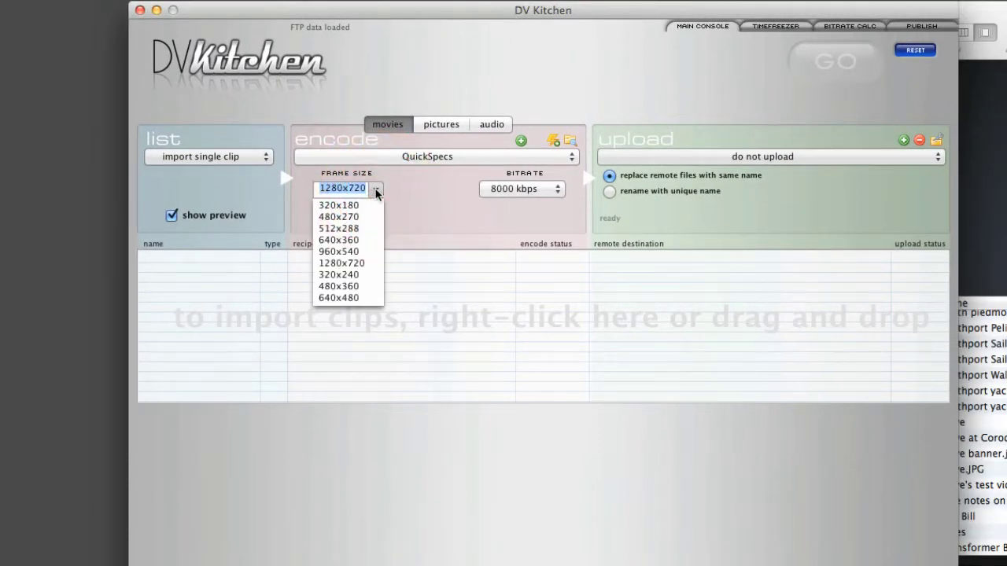
{"action": "left_click", "coordinate": [399, 193]}
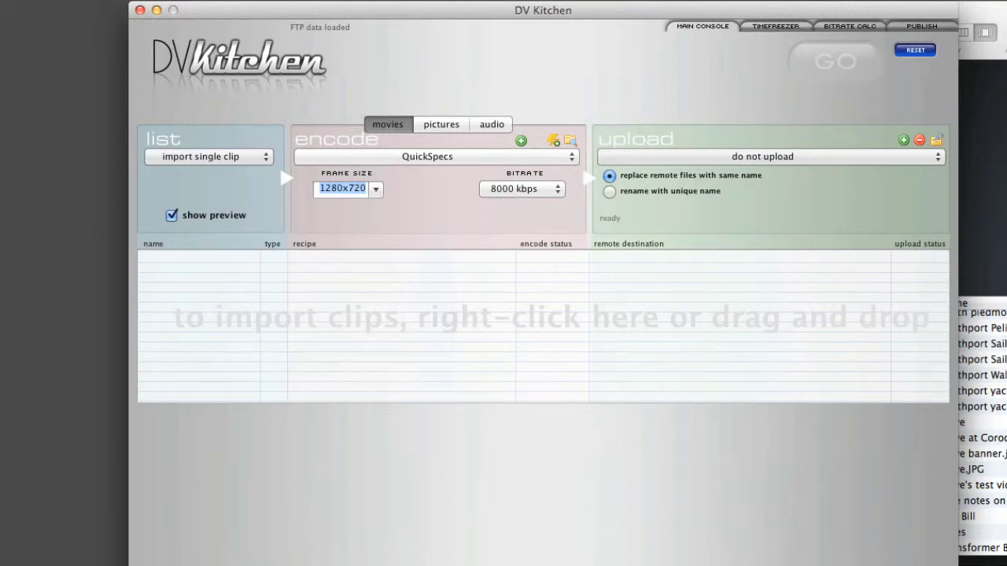
{"action": "left_click_drag", "start_coordinate": [965, 10], "coordinate": [1006, 10]}
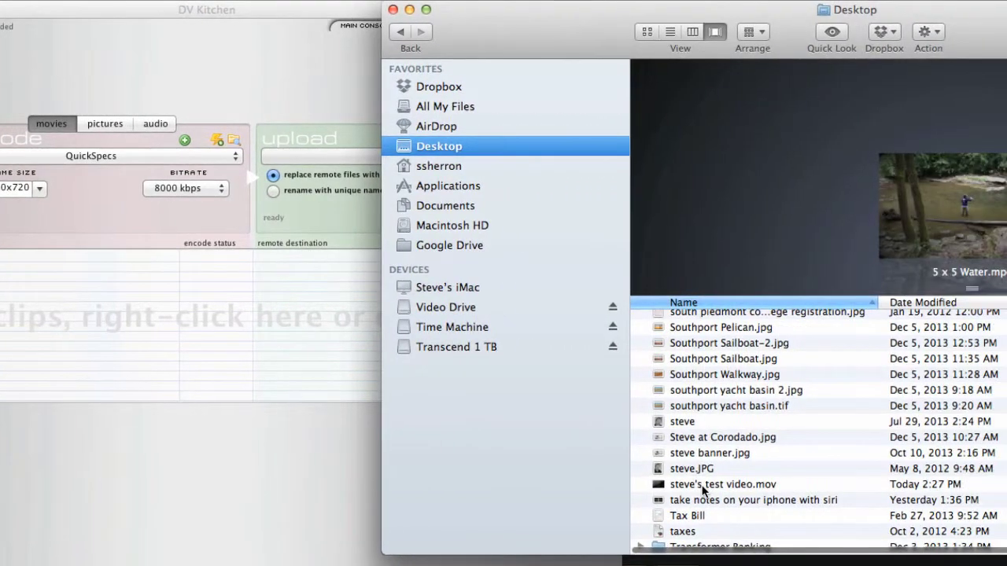
Drag the exported test-video .mov into DV Kitchen's list and encode it to a 75.5 MB file
{"action": "left_click", "coordinate": [685, 485]}
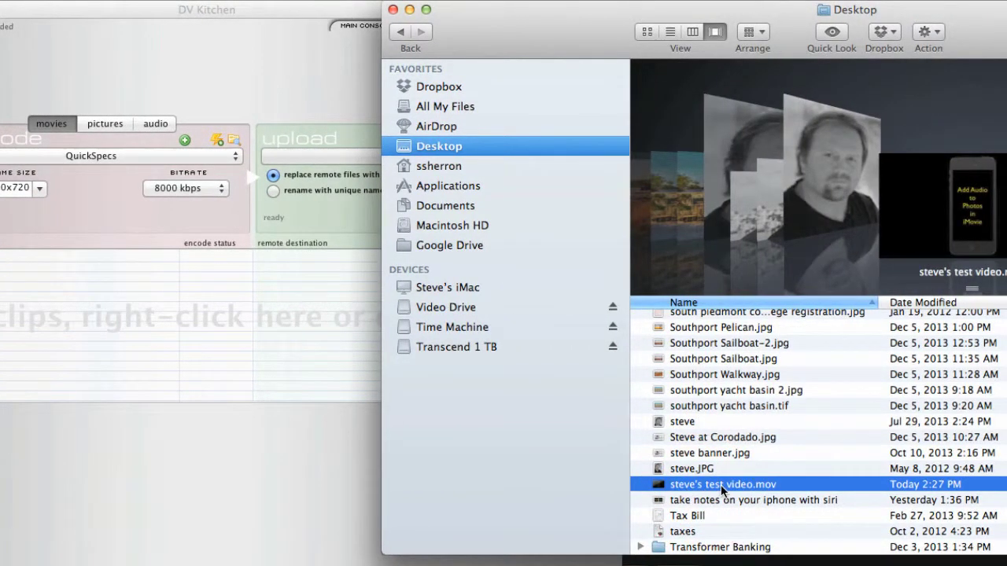
{"action": "left_click_drag", "start_coordinate": [725, 483], "coordinate": [260, 274]}
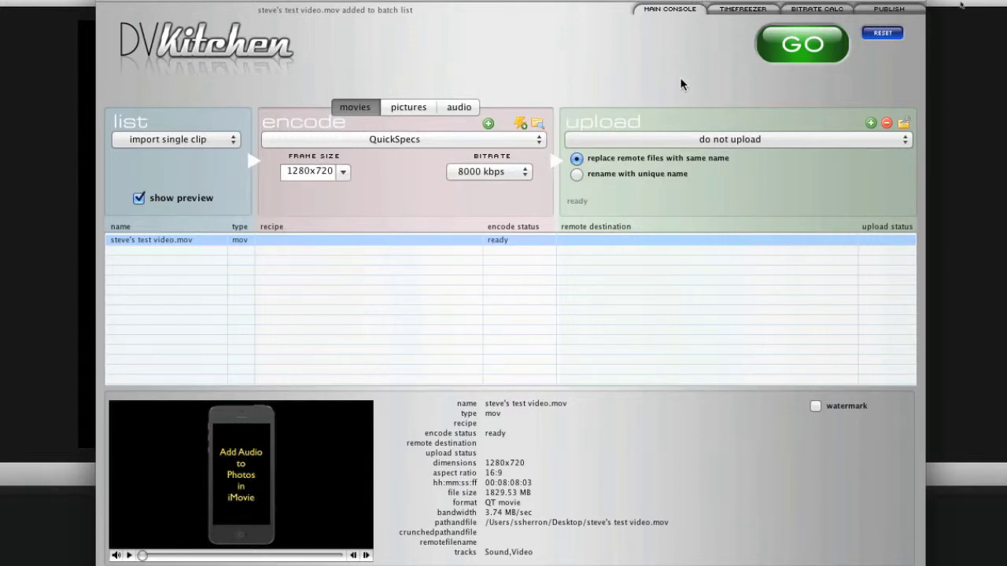
{"action": "left_click", "coordinate": [801, 47]}
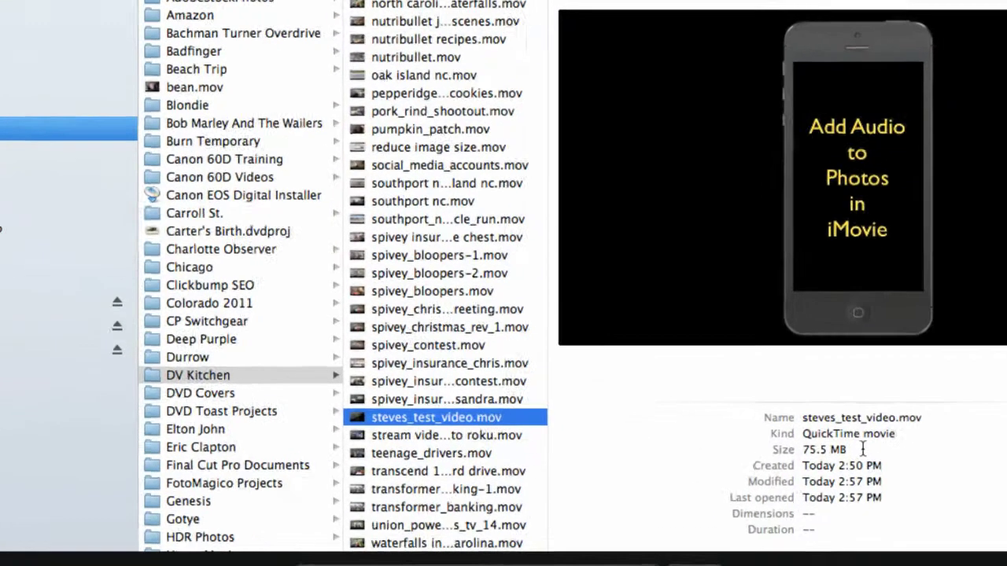
Highlight the re-encoded file's 75.5 MB size in Finder's preview pane
{"action": "left_click_drag", "start_coordinate": [844, 449], "coordinate": [799, 449]}
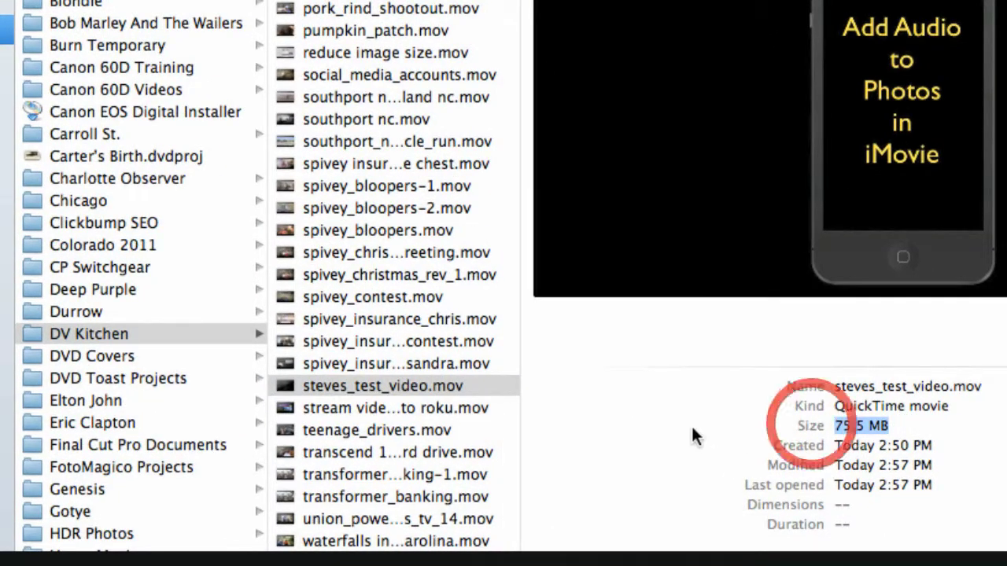